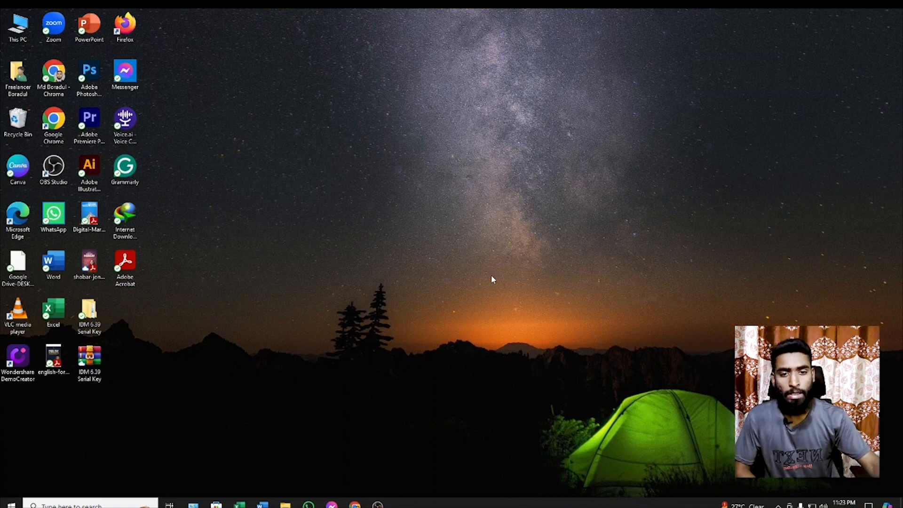
# - Switch to Chrome, check the Hostinger home page, and return to the Dhaka Web Host portal
pyautogui.moveTo(355, 505)
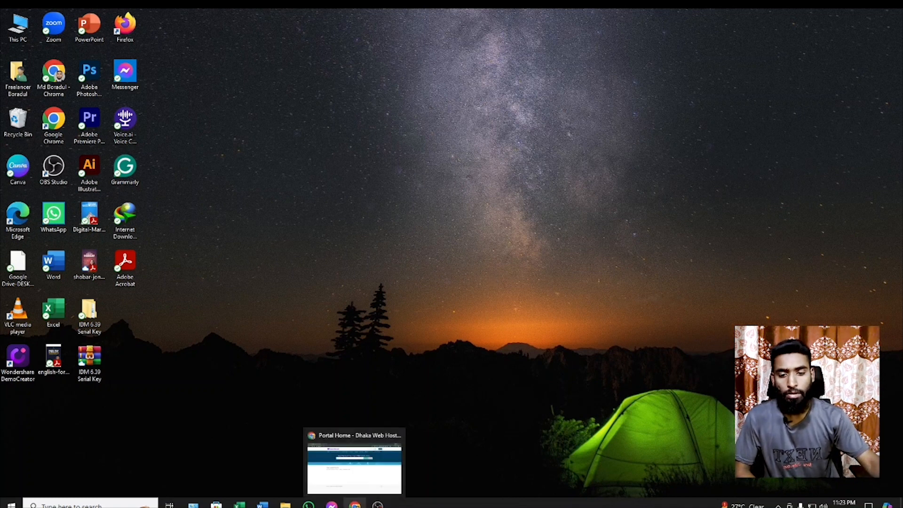
pyautogui.click(355, 471)
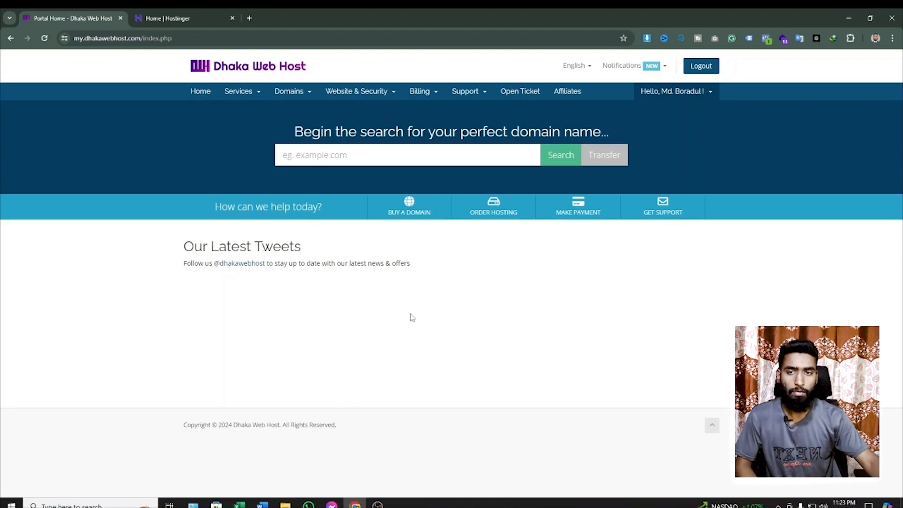
pyautogui.click(196, 18)
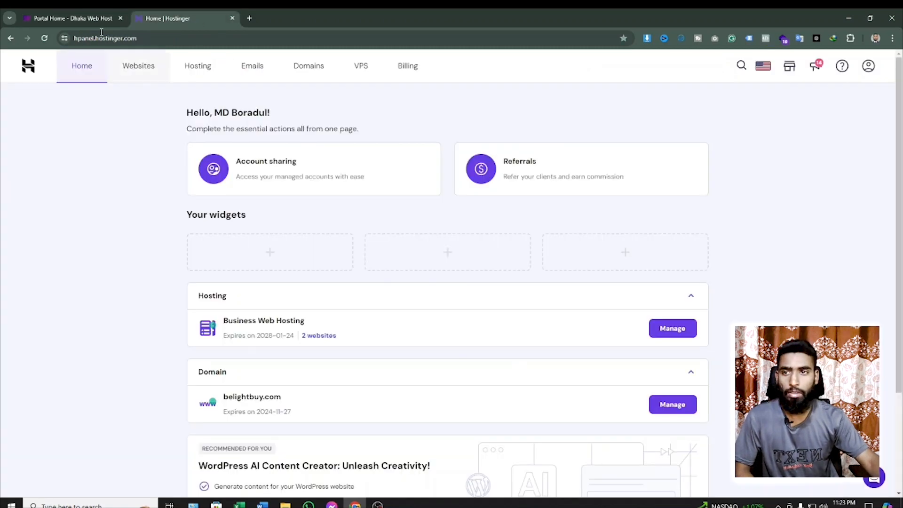
pyautogui.click(99, 17)
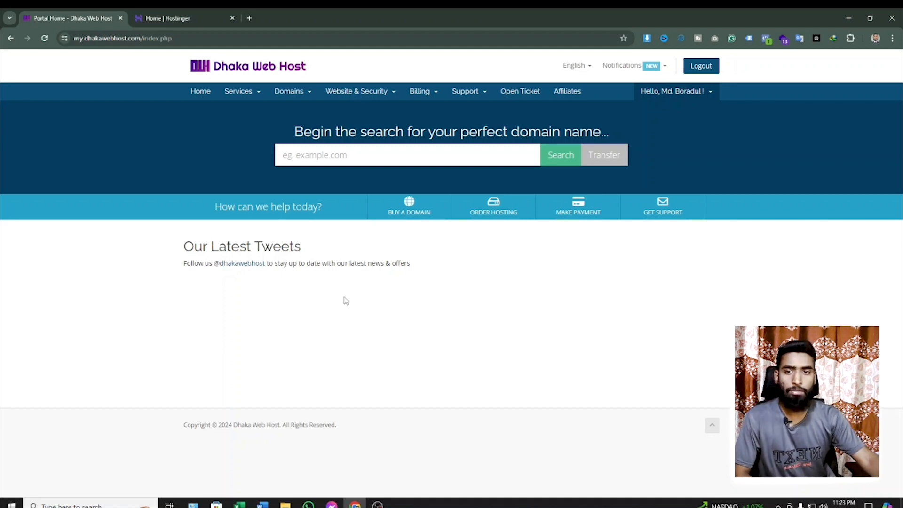
# - Open the list of owned domains in the Dhaka Web Host portal and locate marketingexpertbd.net
pyautogui.click(306, 94)
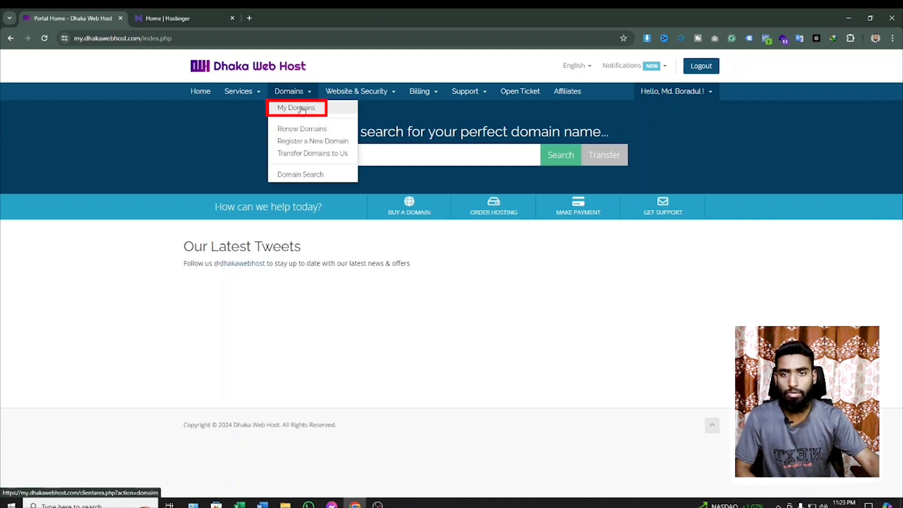
pyautogui.click(303, 111)
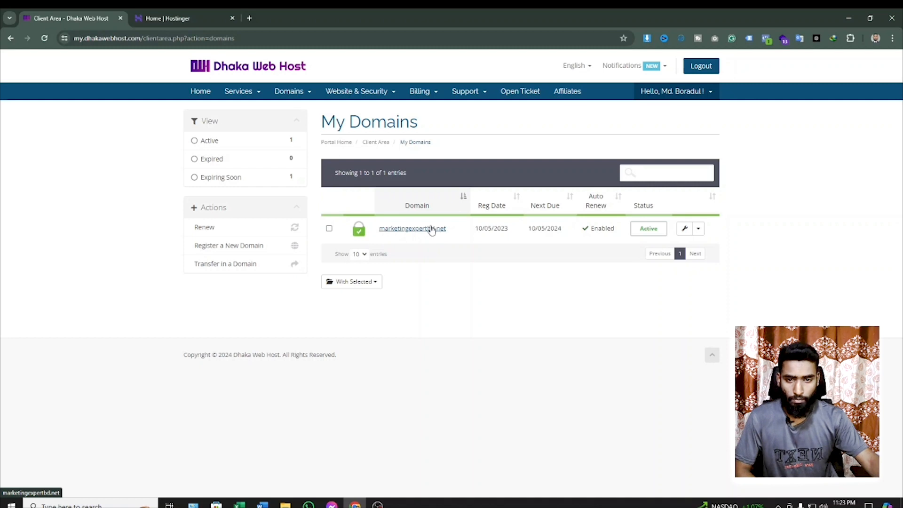
pyautogui.click(395, 230)
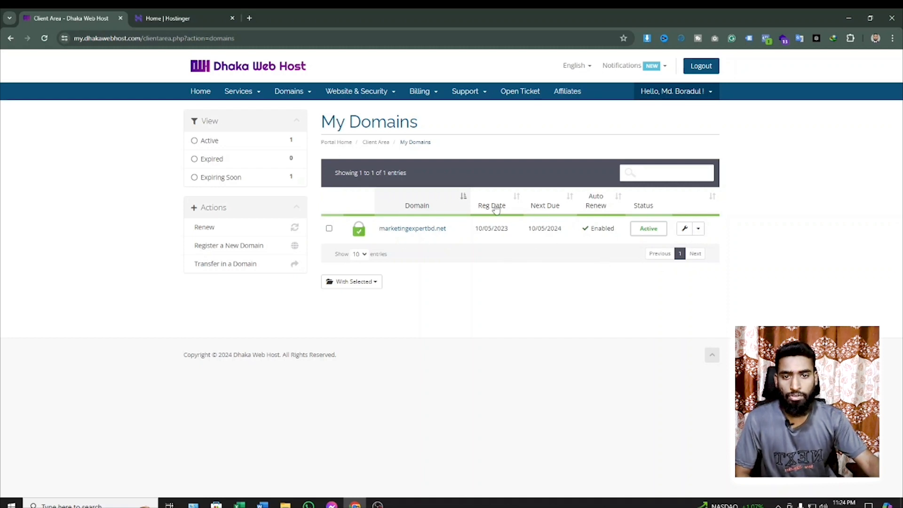
# - Open the management page for marketingexpertbd.net and disable its registrar lock
pyautogui.click(699, 230)
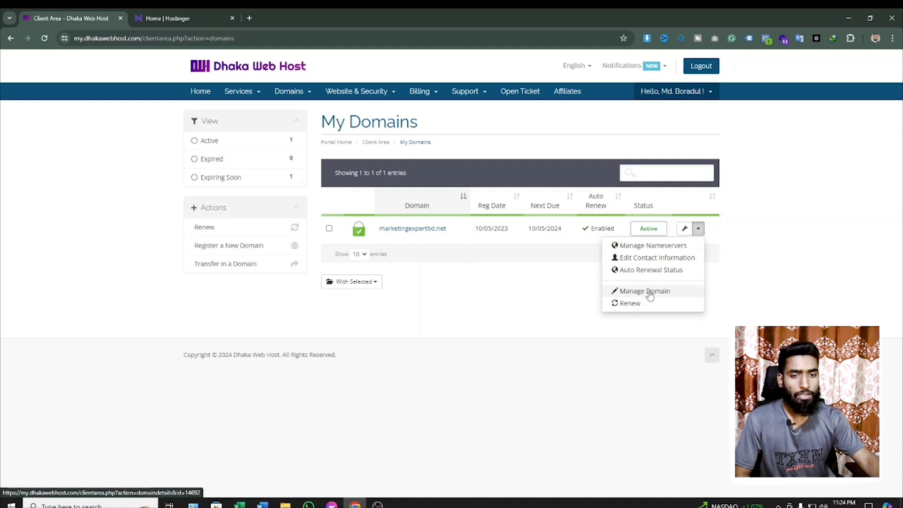
pyautogui.click(678, 292)
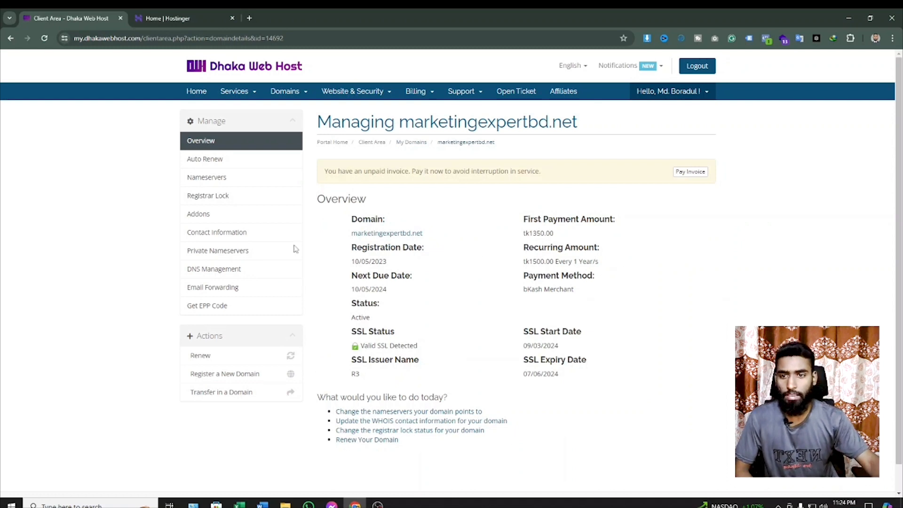
pyautogui.click(228, 202)
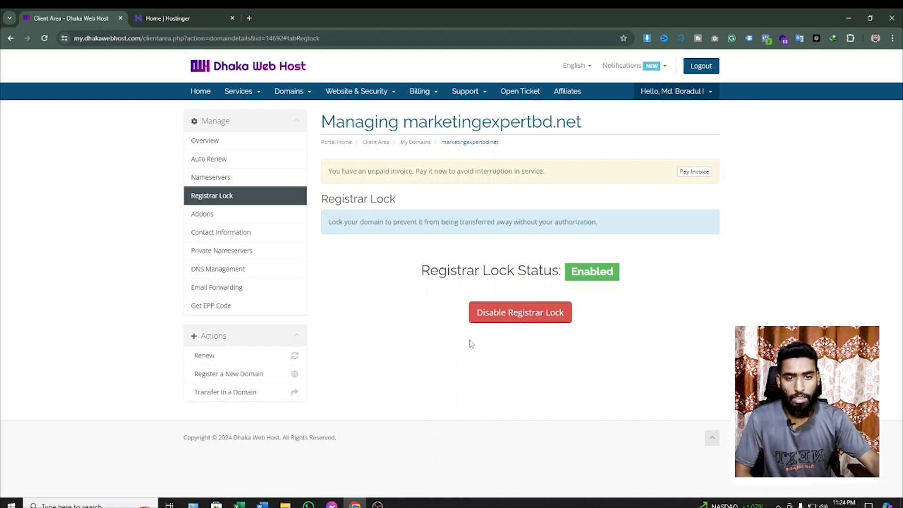
pyautogui.click(519, 322)
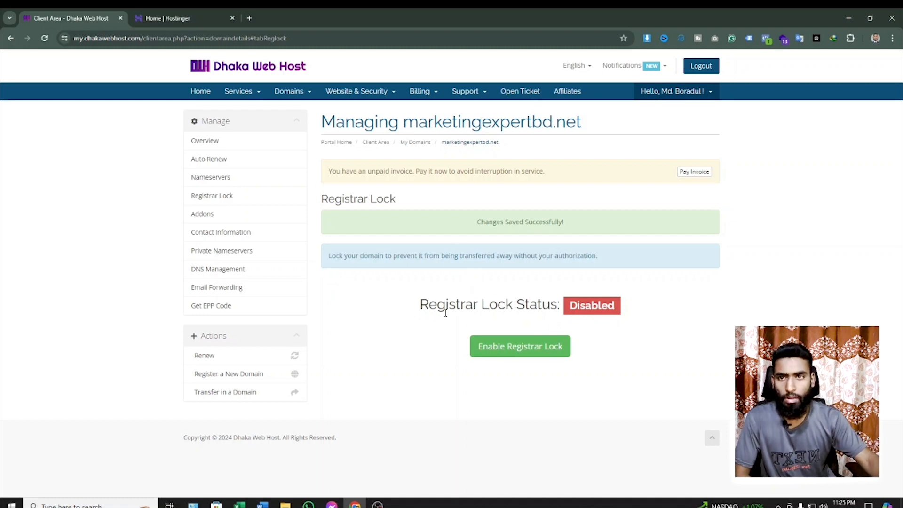
# - In Hostinger, request a transfer of the external domain marketingexpertbd.net from the domains overview
pyautogui.click(152, 15)
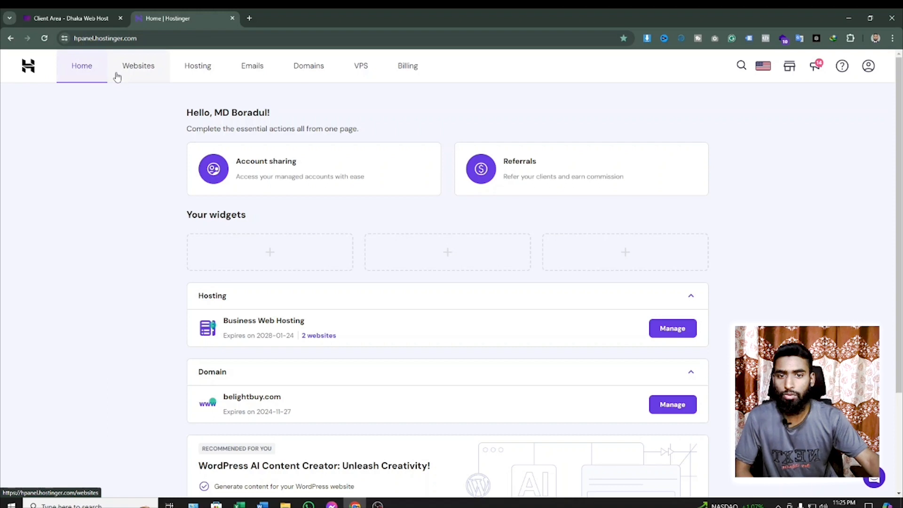
pyautogui.click(316, 72)
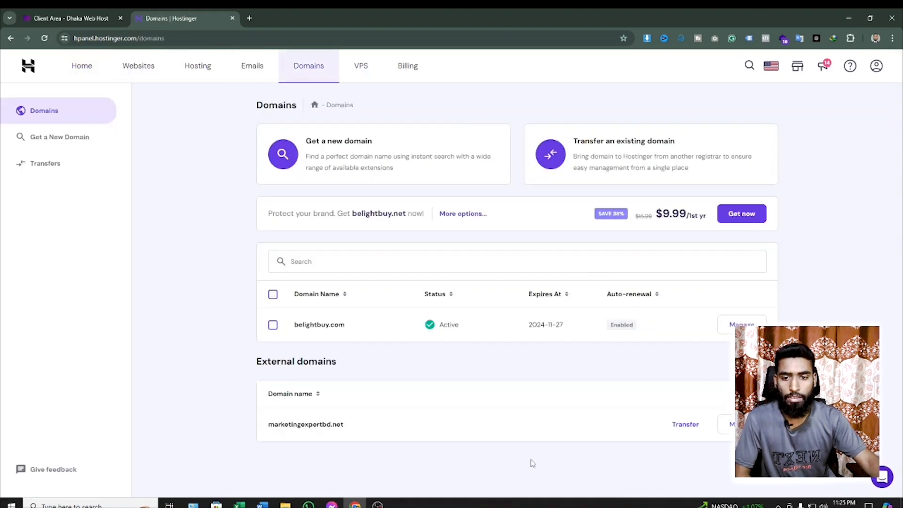
pyautogui.moveTo(252, 369); pyautogui.dragTo(355, 369)
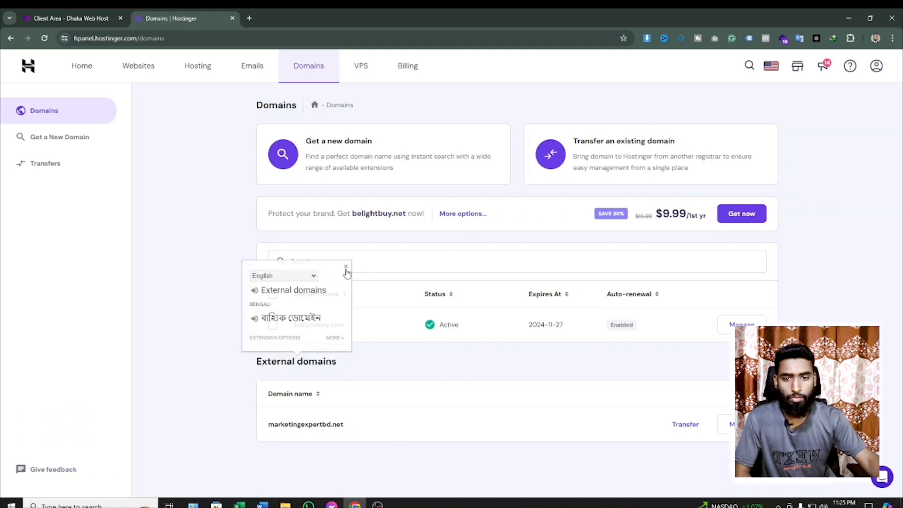
pyautogui.click(346, 267)
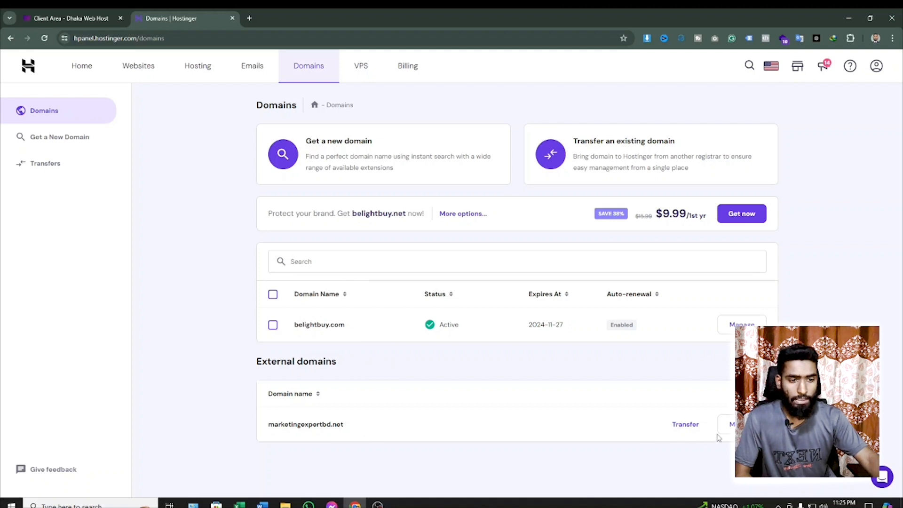
pyautogui.click(686, 425)
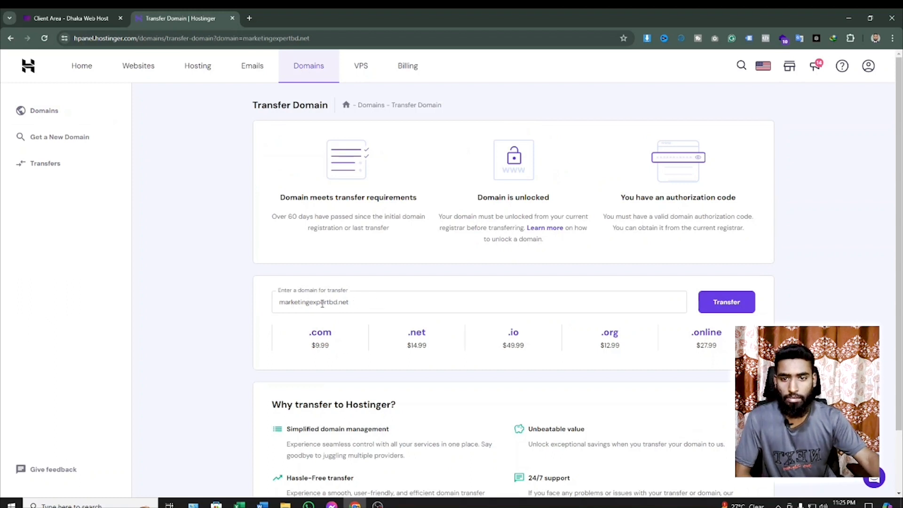
pyautogui.click(731, 305)
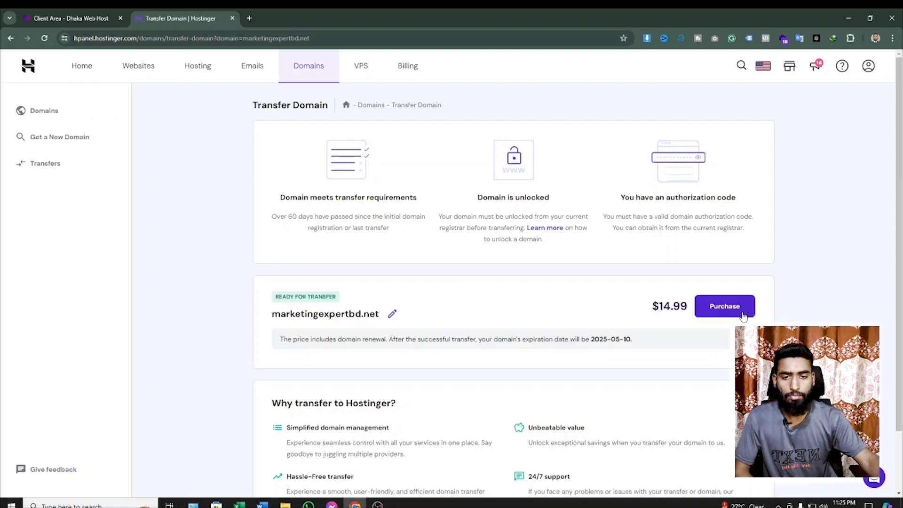
# - Purchase the marketingexpertbd.net domain transfer and complete the payment with the saved Visa card
pyautogui.scroll(-1, 642, 349)
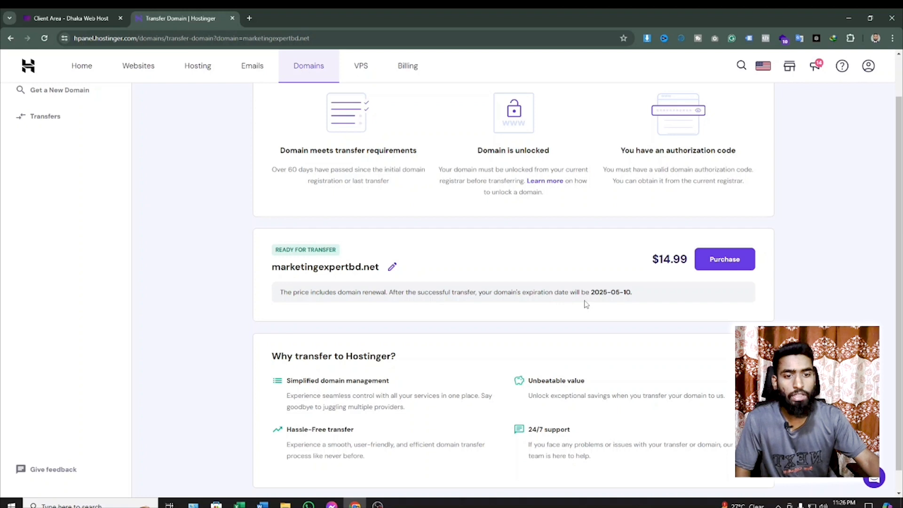
pyautogui.doubleClick(631, 292)
pyautogui.click(658, 295)
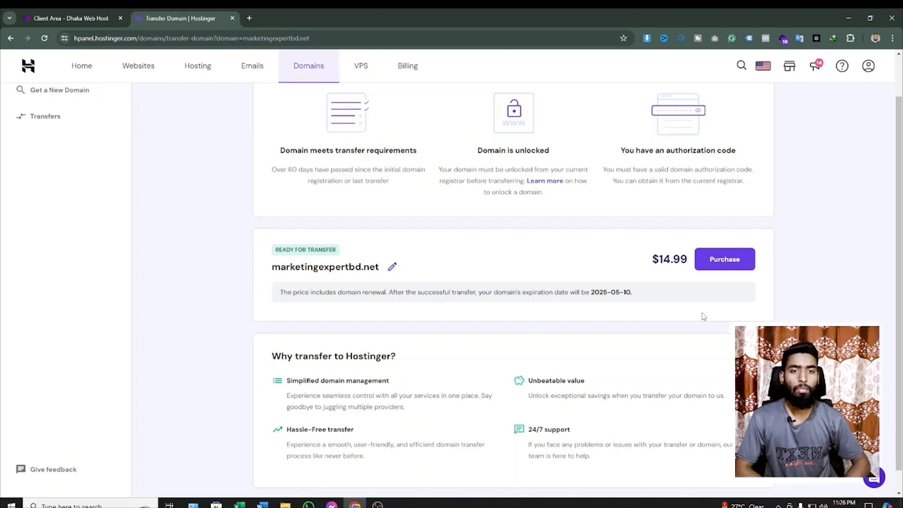
pyautogui.click(730, 260)
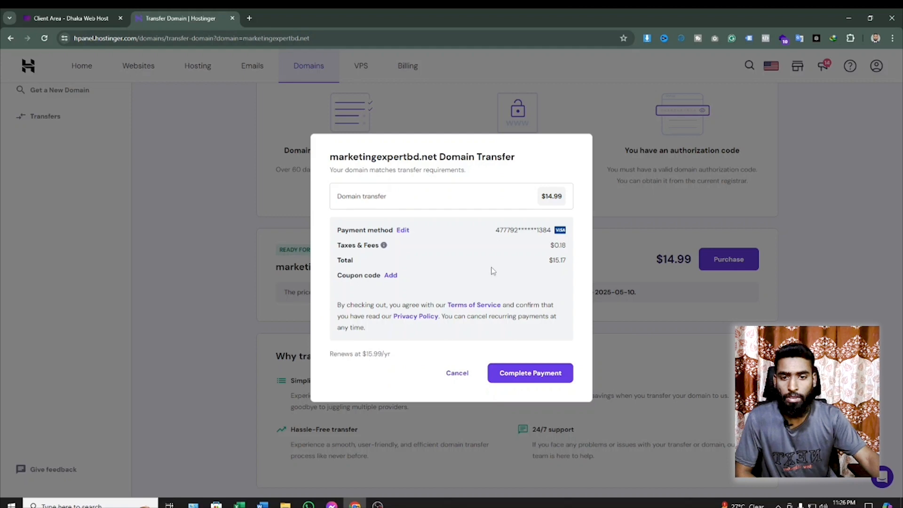
pyautogui.click(528, 376)
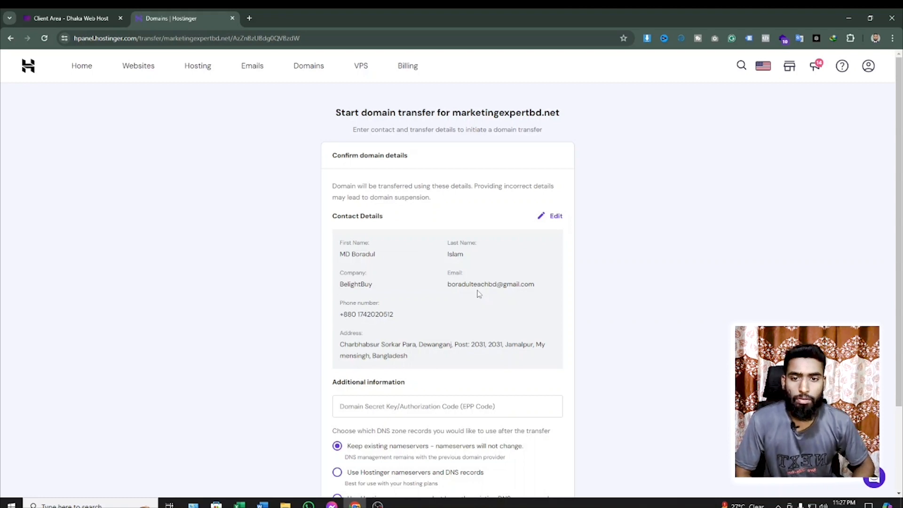
# - Review the transfer's contact details, open them for editing, and accept Bangladesh and Company / Organization as primary details
pyautogui.scroll(-2, 468, 254)
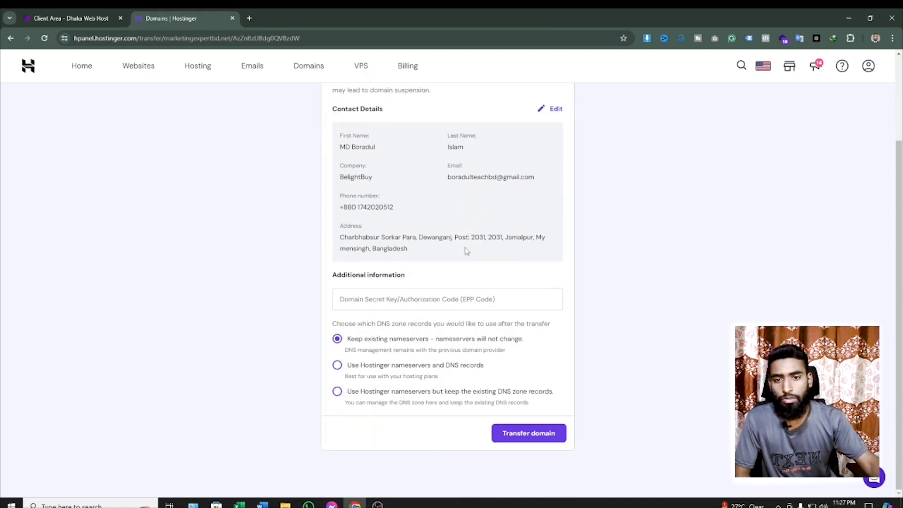
pyautogui.scroll(2, 459, 248)
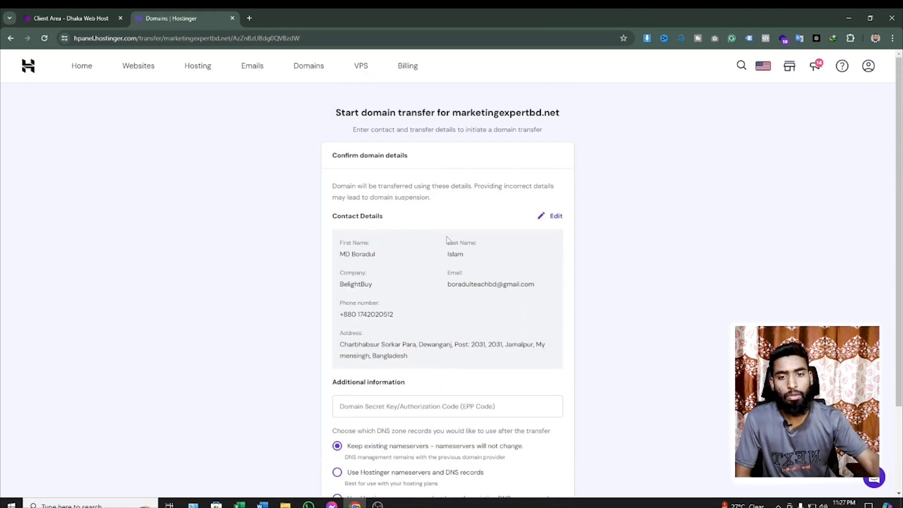
pyautogui.scroll(-2, 448, 238)
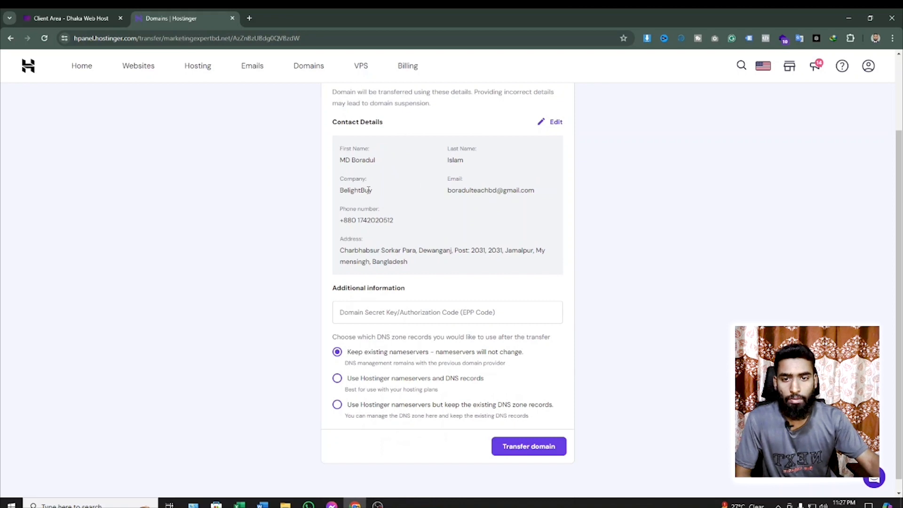
pyautogui.click(554, 122)
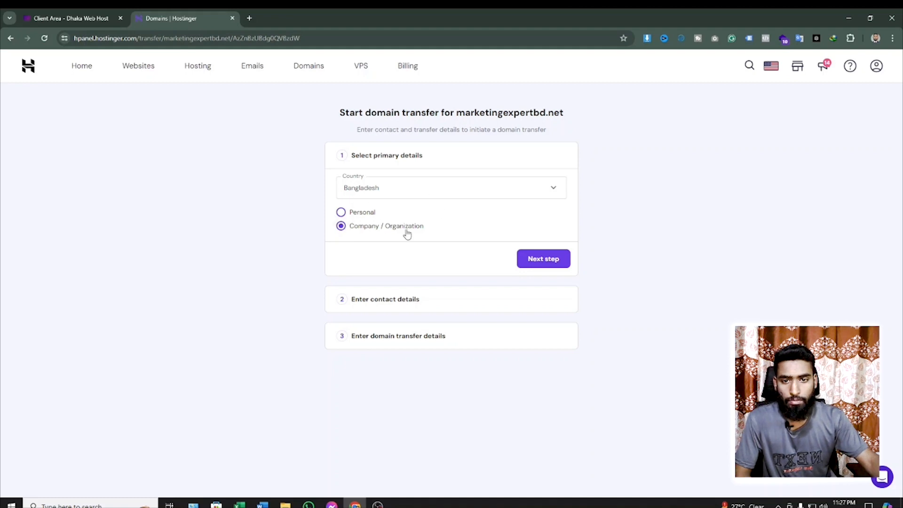
pyautogui.click(547, 263)
# - Change the company in the contact details to Marketing Expert BD and continue to the domain transfer details
pyautogui.scroll(-2, 553, 255)
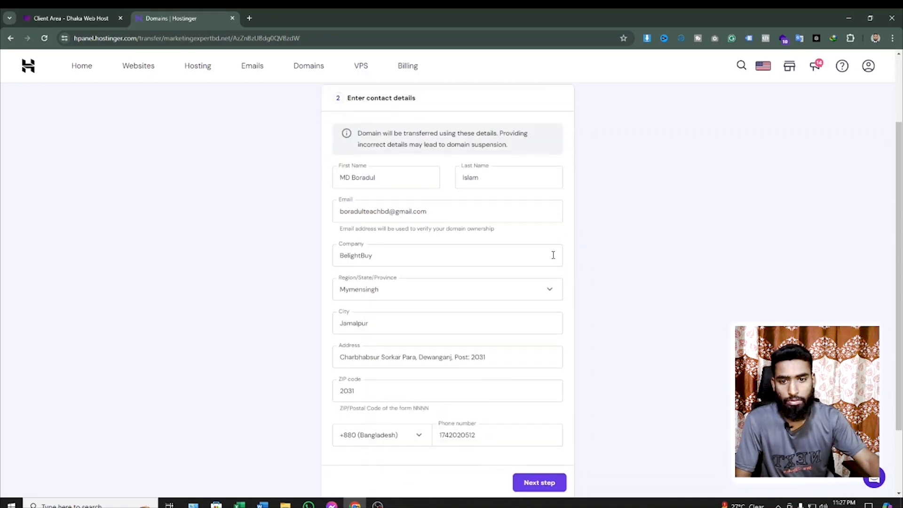
pyautogui.moveTo(381, 253); pyautogui.dragTo(323, 262)
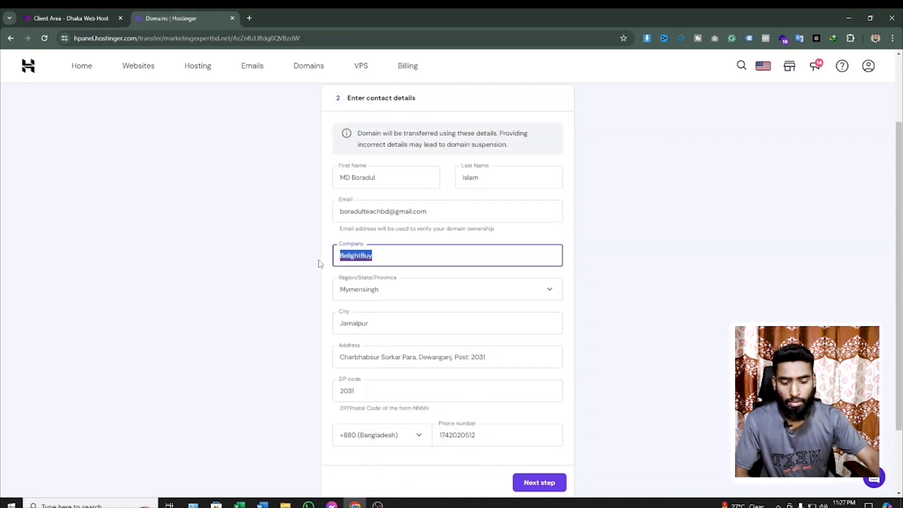
pyautogui.press('BackSpace')
pyautogui.write('M')
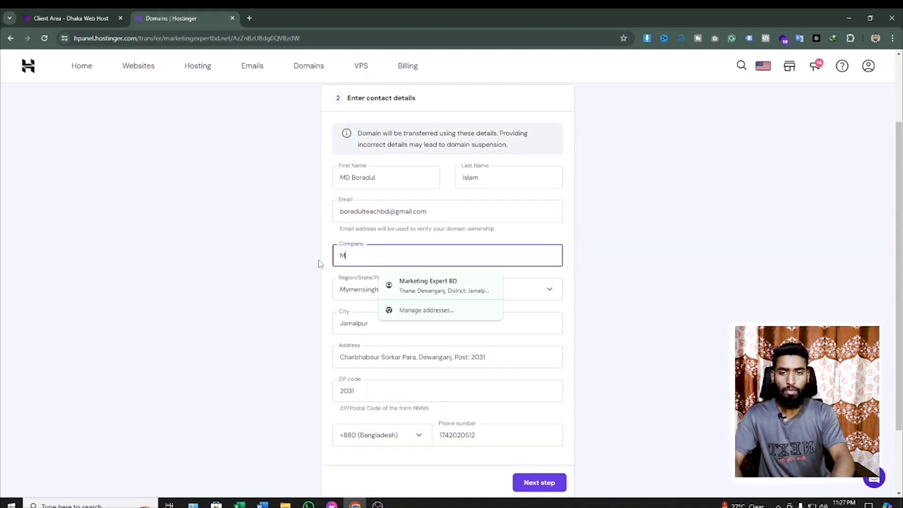
pyautogui.write('arketing Expert BD')
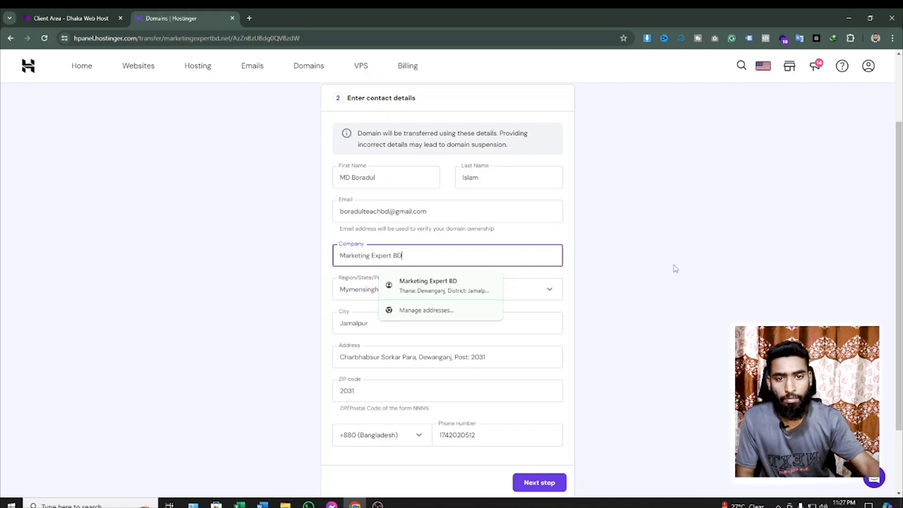
pyautogui.click(664, 261)
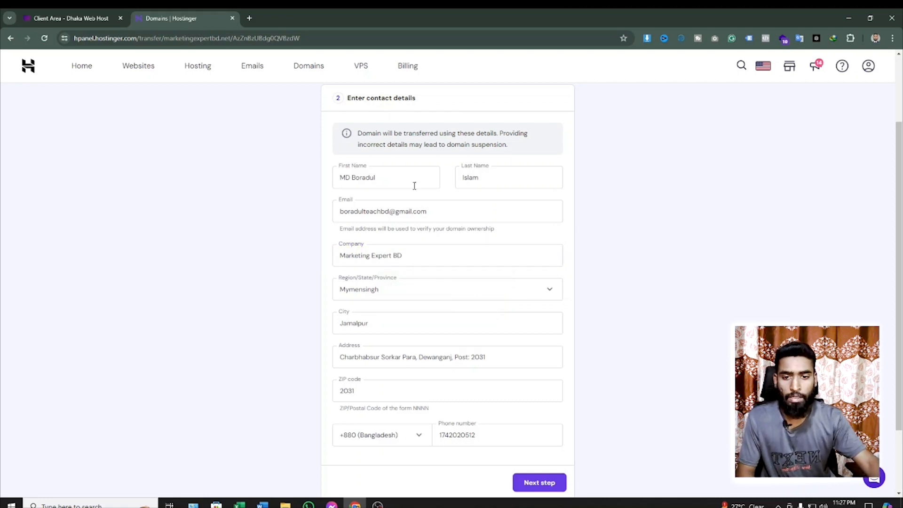
pyautogui.scroll(-2, 554, 284)
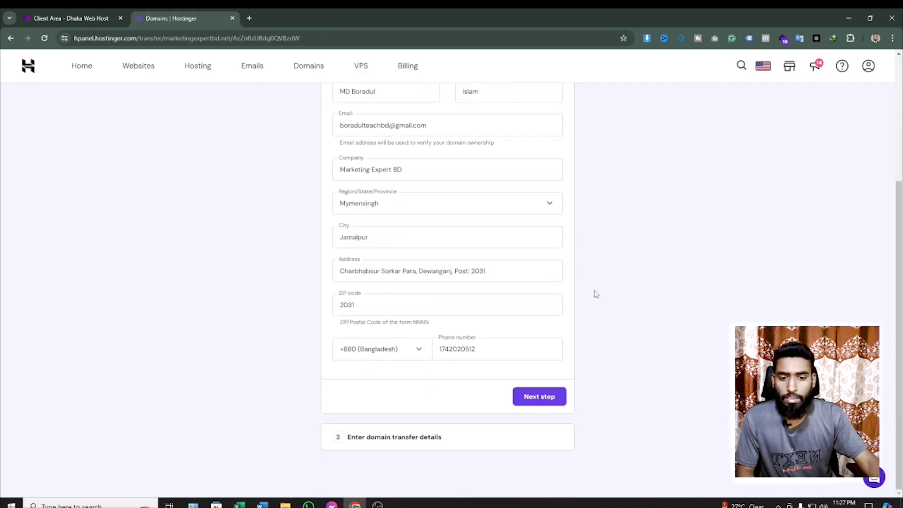
pyautogui.click(541, 398)
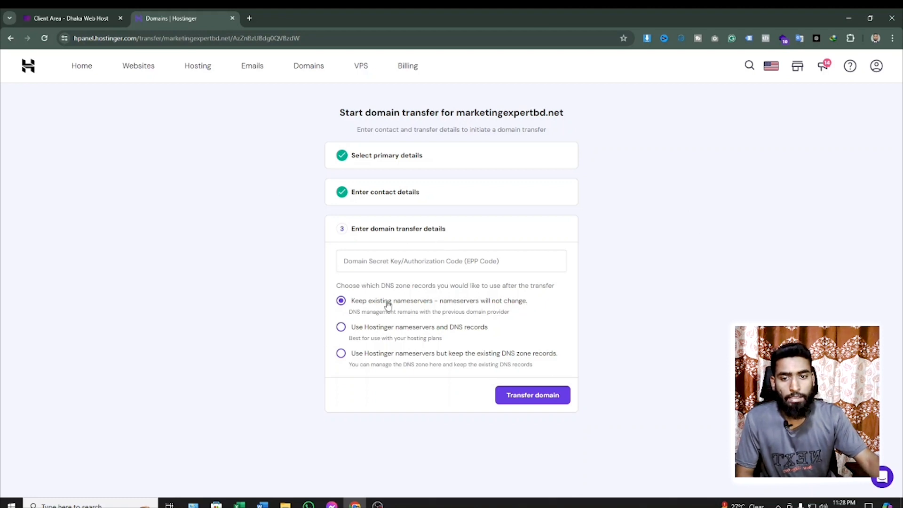
# - Choose to use Hostinger nameservers and DNS records, and try to submit the domain transfer without an EPP code
pyautogui.click(351, 335)
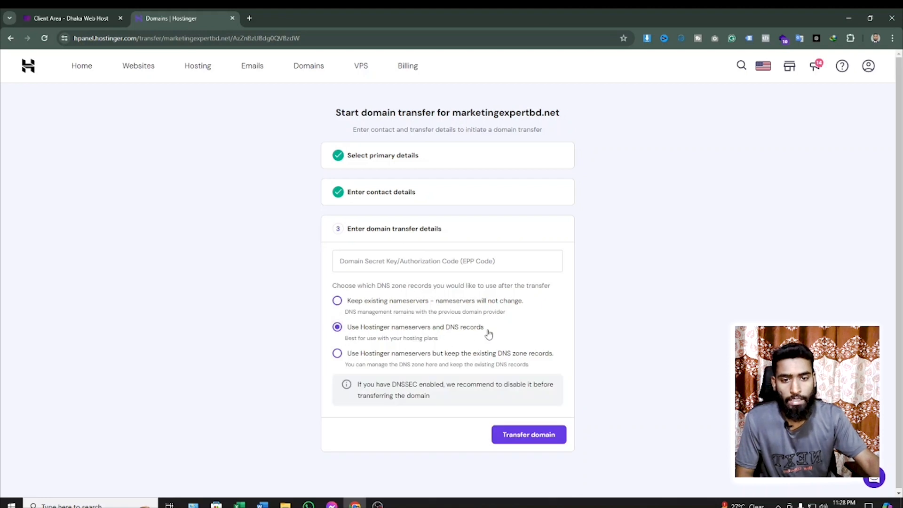
pyautogui.scroll(-1, 499, 329)
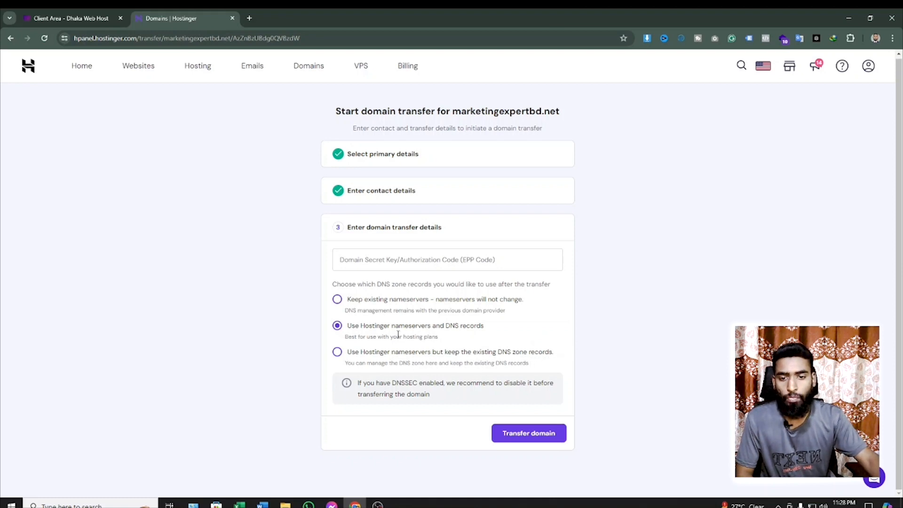
pyautogui.click(535, 439)
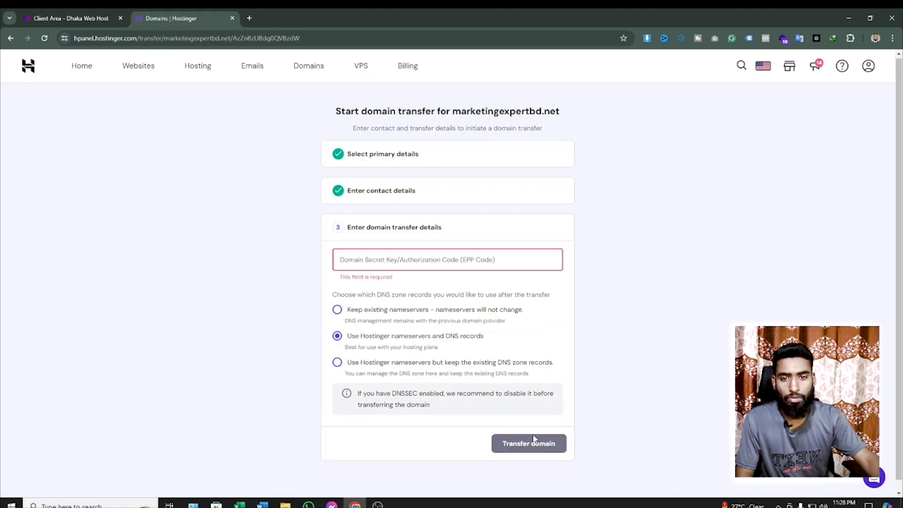
# - Switch to the Dhaka Web Host client area, open the EPP code page for marketingexpertbd.net, and copy the EPP code
pyautogui.click(444, 265)
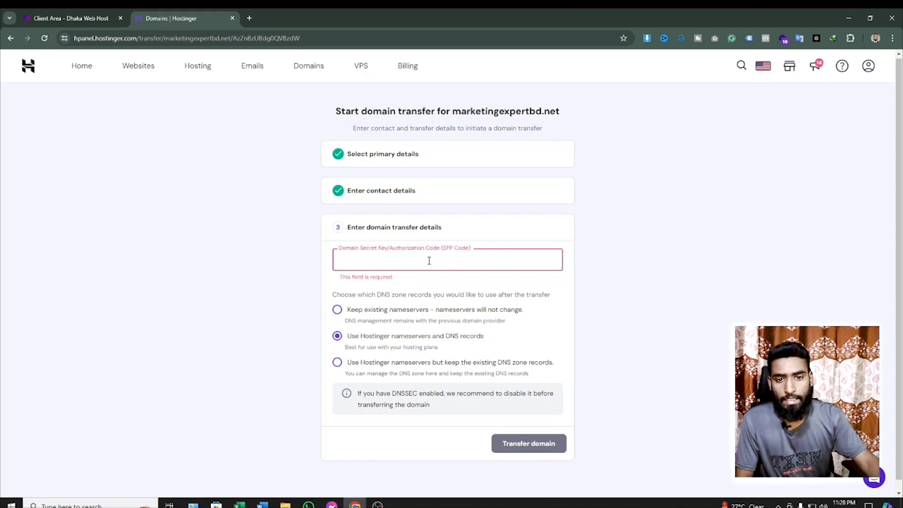
pyautogui.click(62, 16)
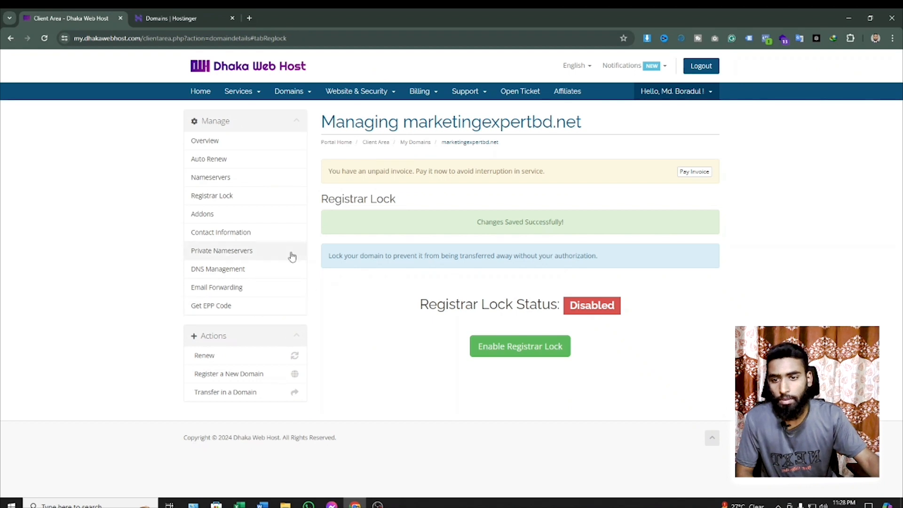
pyautogui.click(238, 310)
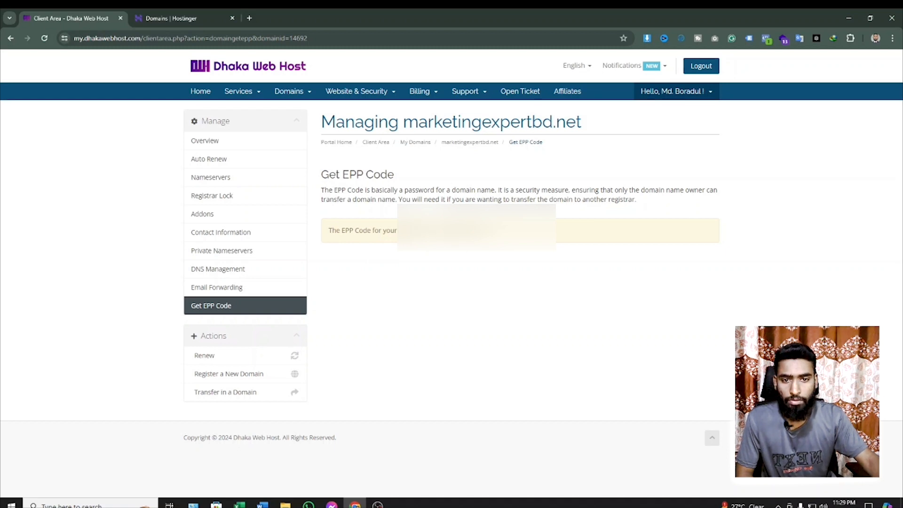
pyautogui.moveTo(438, 230); pyautogui.dragTo(492, 230)
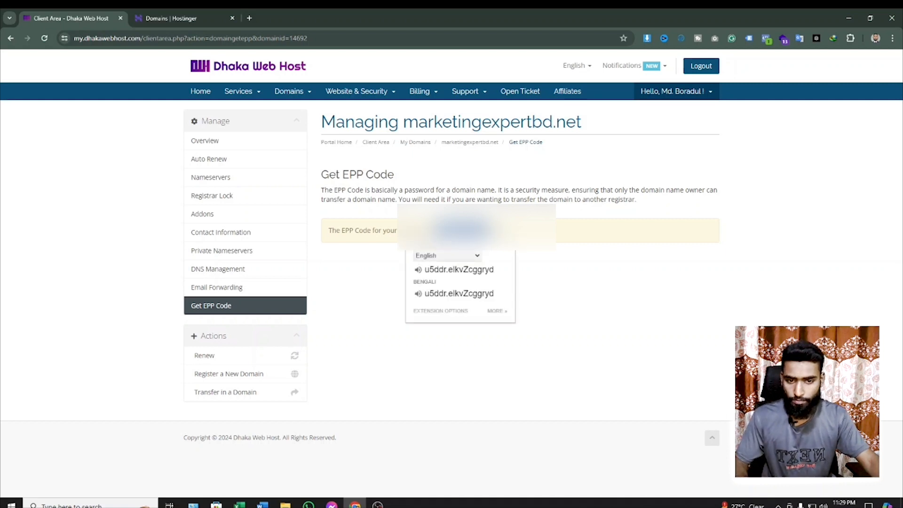
# - Paste the domain's EPP code into the Hostinger transfer form and submit the marketingexpertbd.net transfer
pyautogui.click(149, 15)
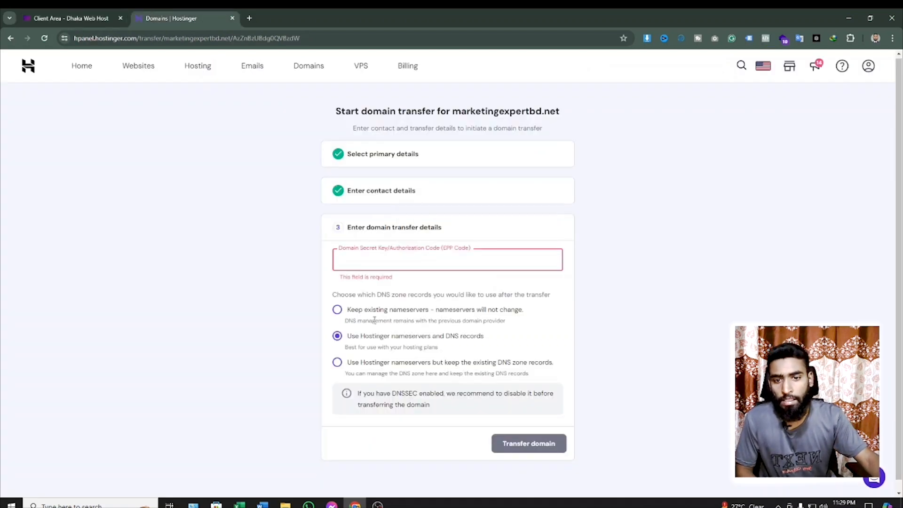
pyautogui.hotkey('ctrl', 'v')
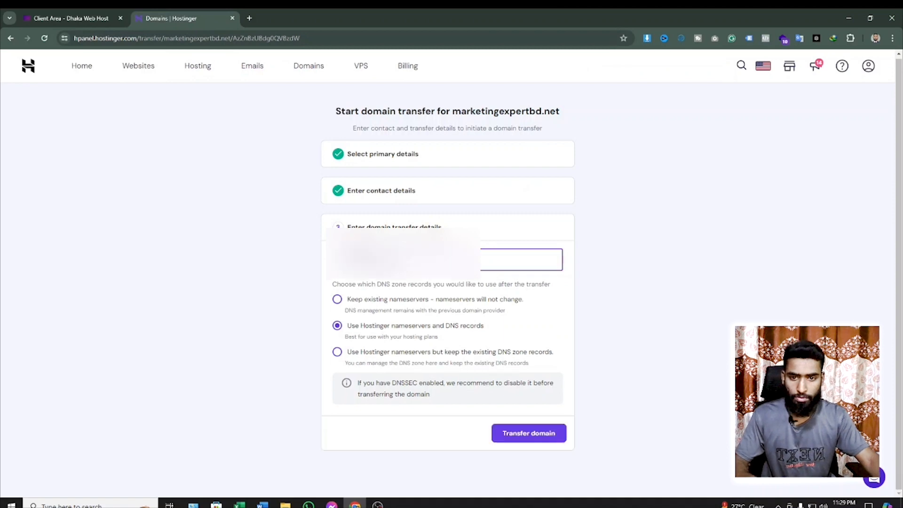
pyautogui.click(534, 437)
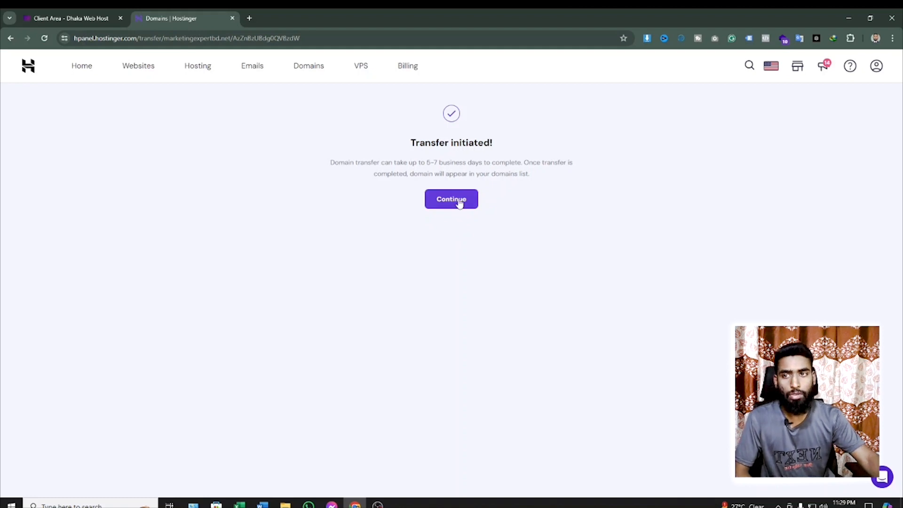
# - Continue to the domain transfer information for marketingexpertbd.net, and check its status in Hostinger's transfer list
pyautogui.click(63, 19)
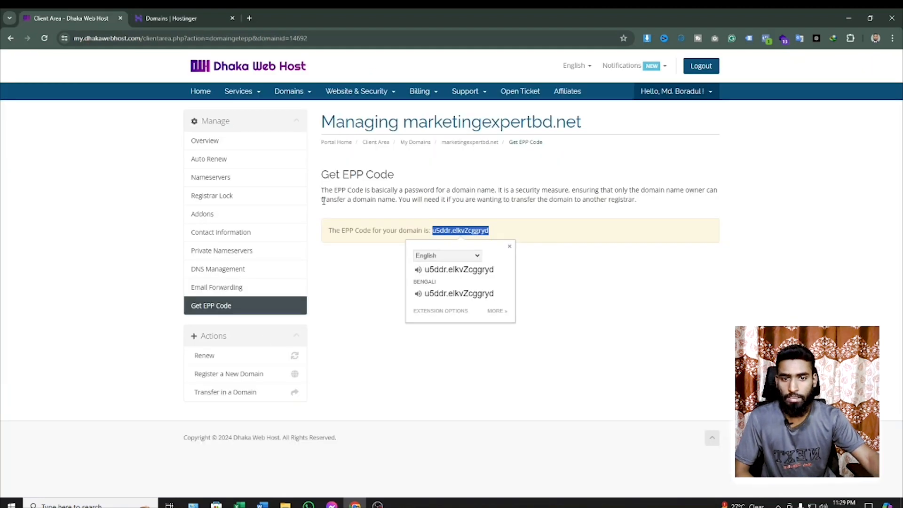
pyautogui.click(186, 18)
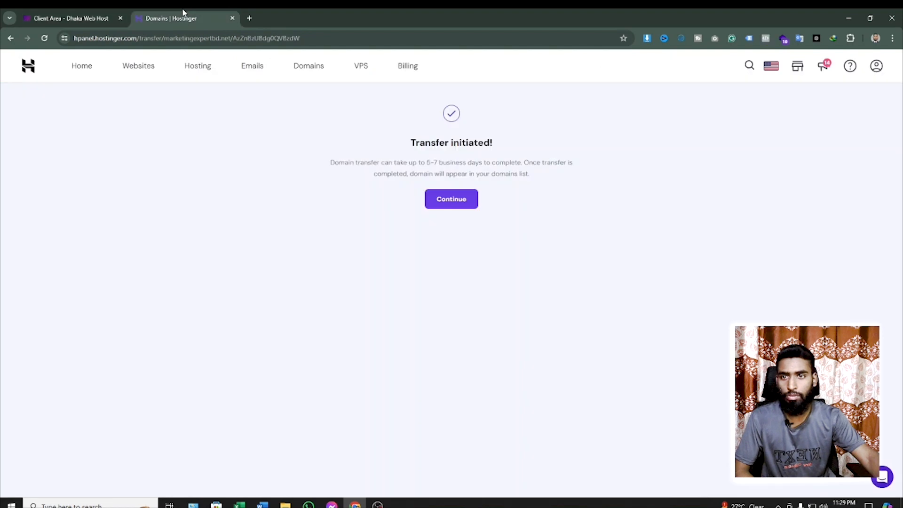
pyautogui.click(441, 202)
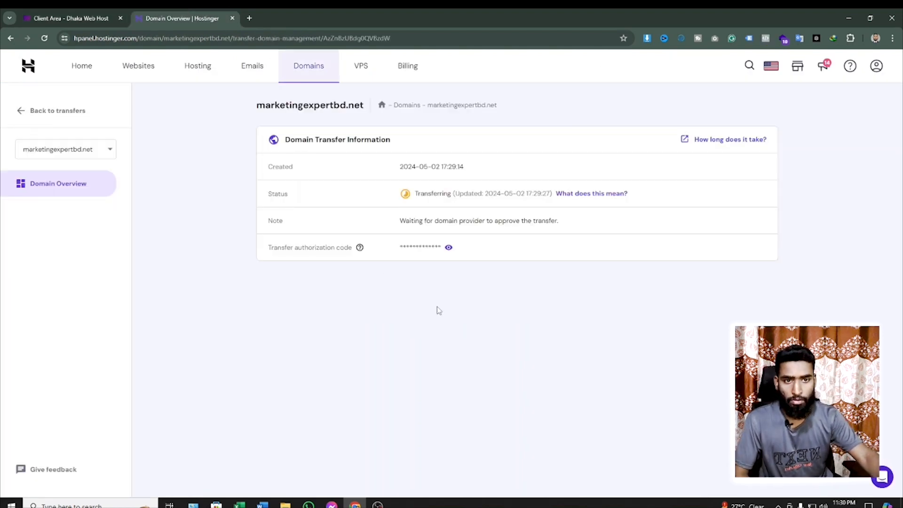
pyautogui.click(309, 71)
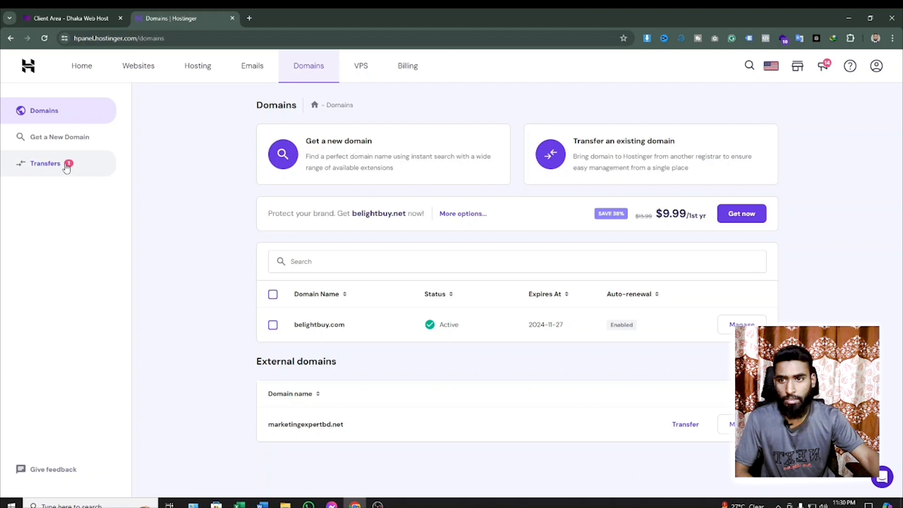
pyautogui.click(67, 168)
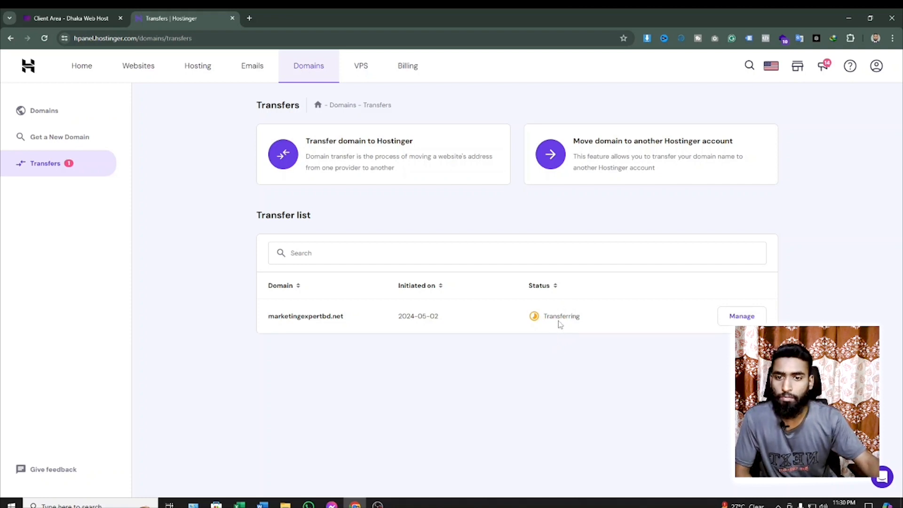
# - Search Google for marketing expert bd in a new tab and view the marketingexpertbd.net website
pyautogui.click(250, 19)
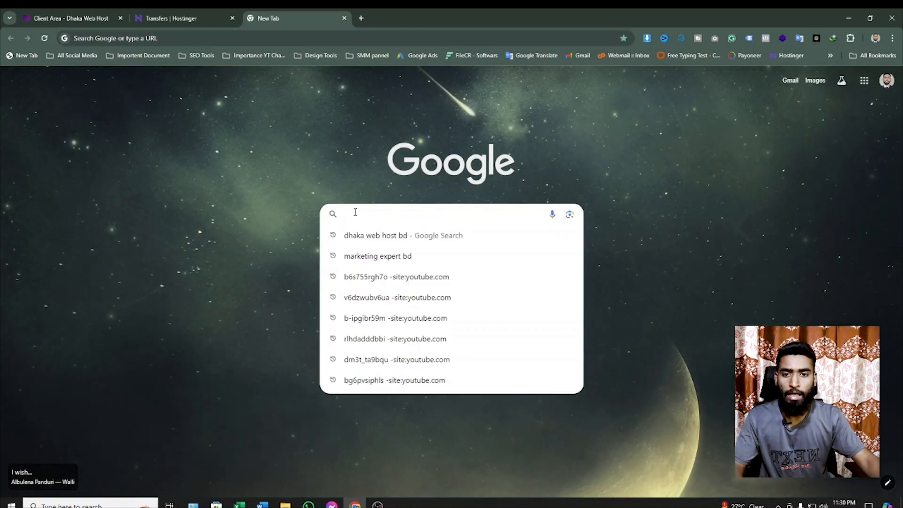
pyautogui.click(376, 256)
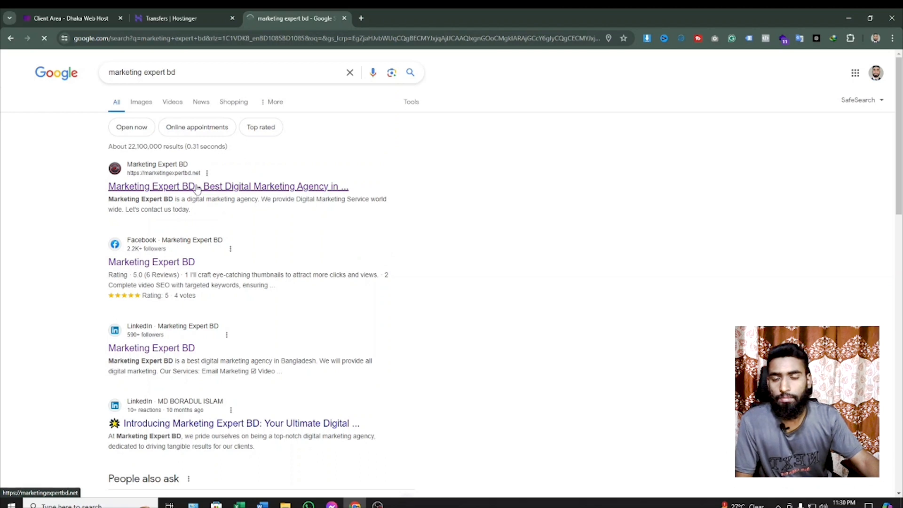
pyautogui.click(198, 187)
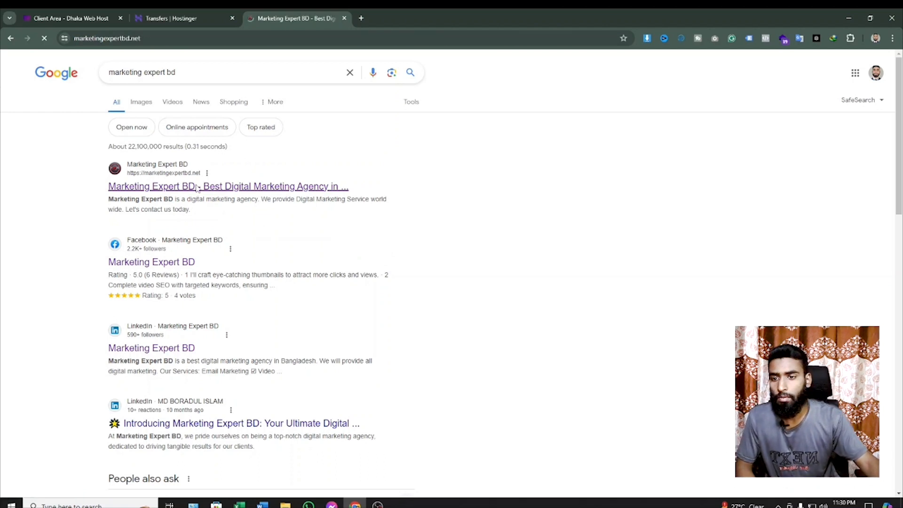
pyautogui.scroll(-7, 476, 255)
pyautogui.scroll(7, 477, 254)
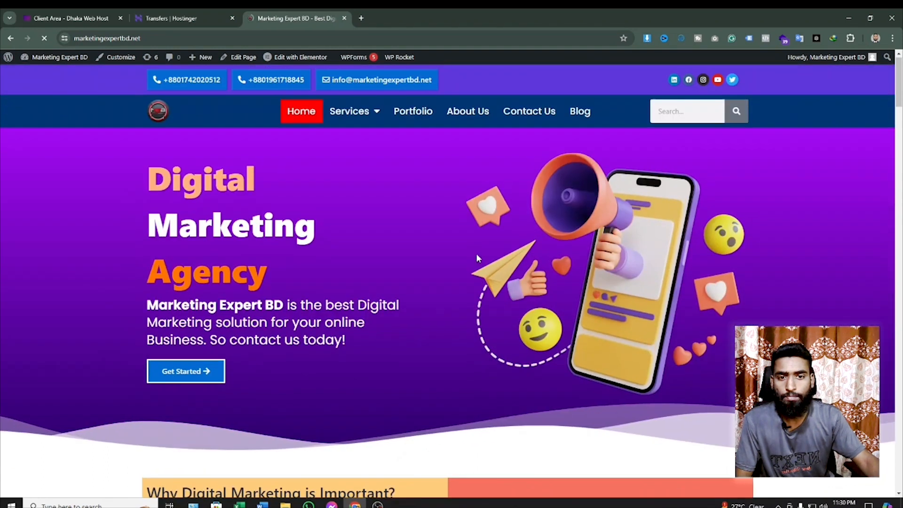
# - Switch to the Dhaka Web Host client area and check the domain's status in My Domains
pyautogui.click(168, 19)
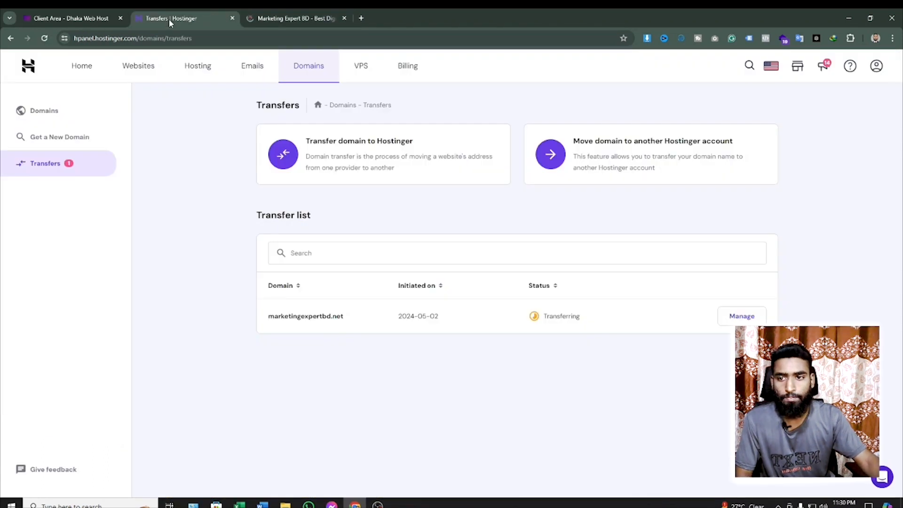
pyautogui.click(66, 17)
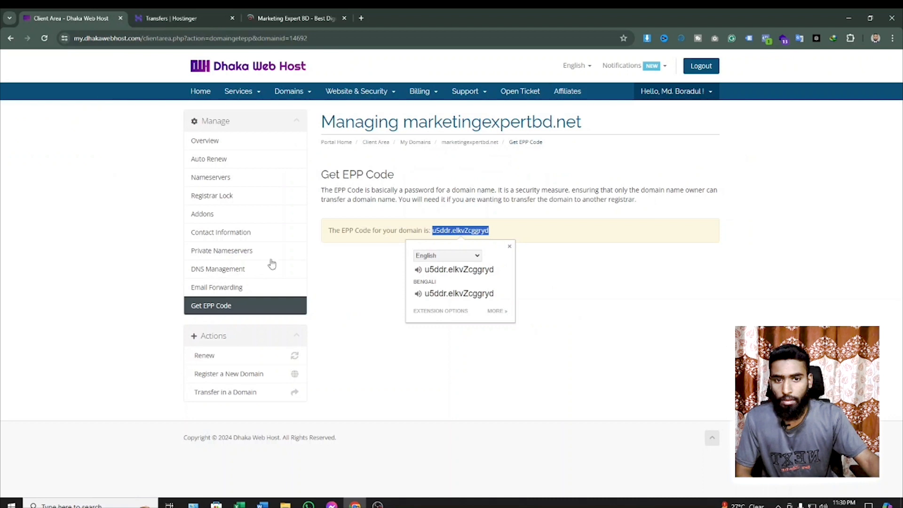
pyautogui.click(294, 91)
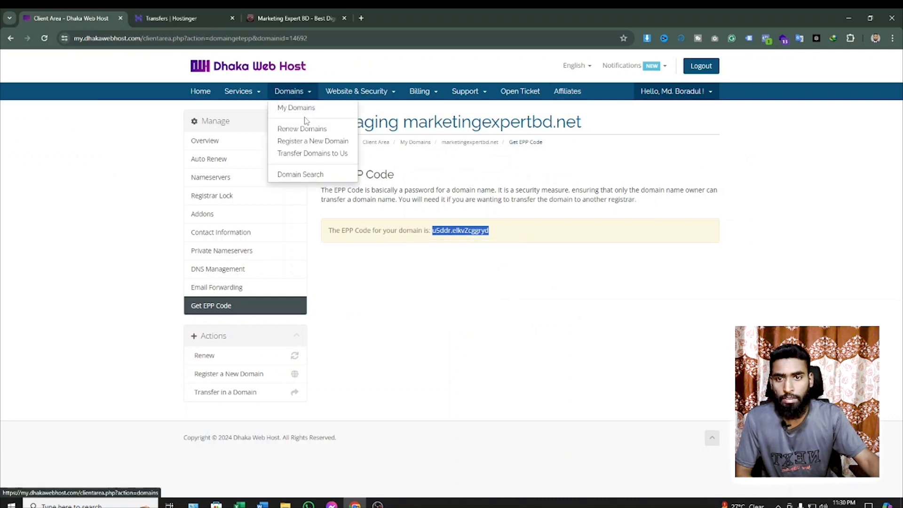
pyautogui.click(297, 108)
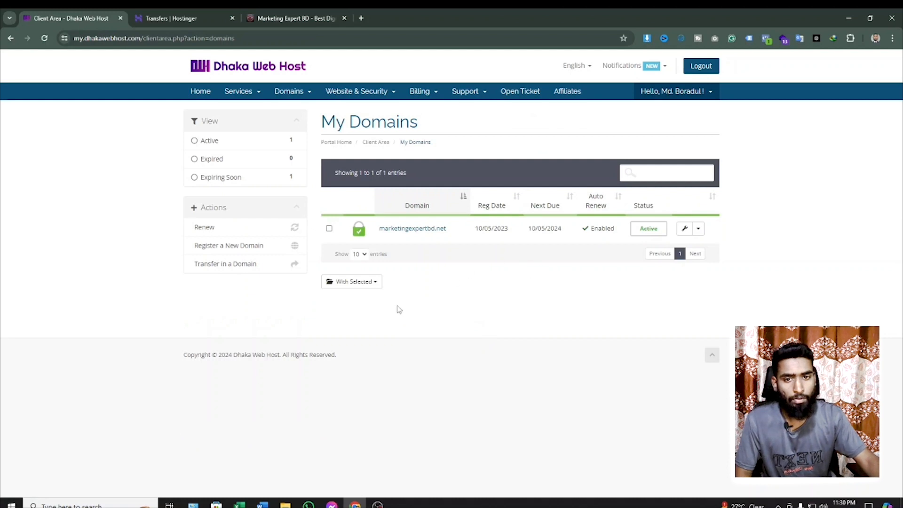
# - Review Hostinger's transfer list and domain list, and view the open marketingexpertbd.net website again
pyautogui.click(155, 15)
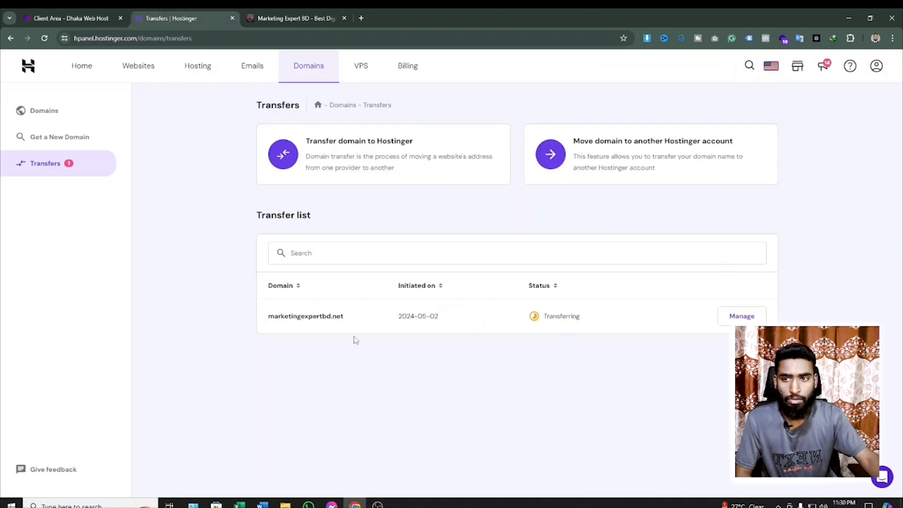
pyautogui.click(311, 65)
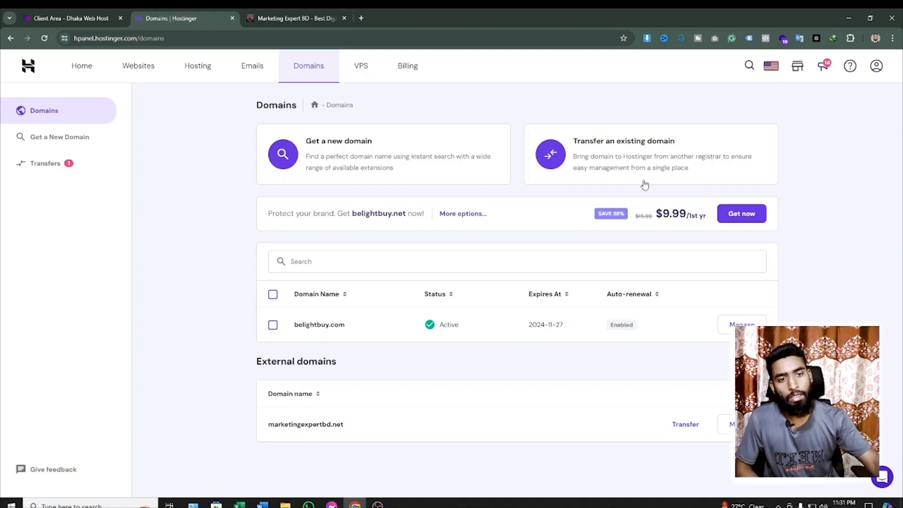
pyautogui.click(850, 17)
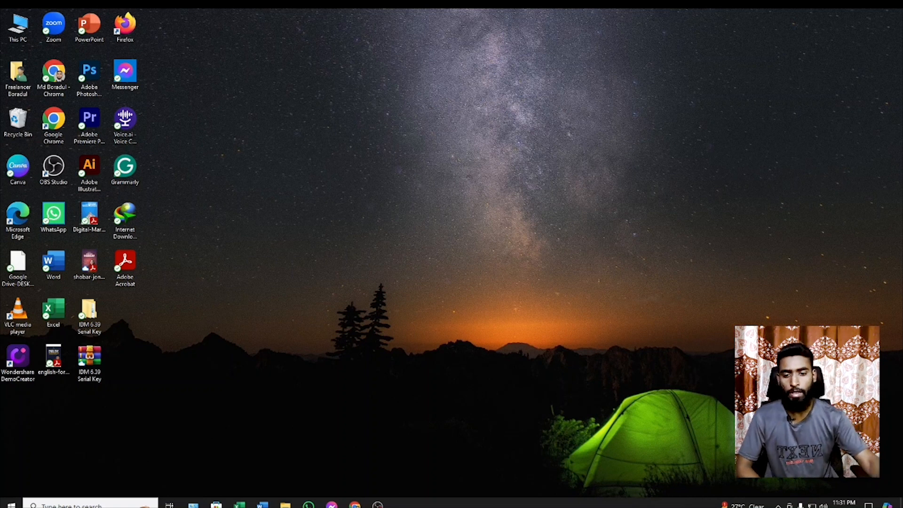
pyautogui.click(356, 505)
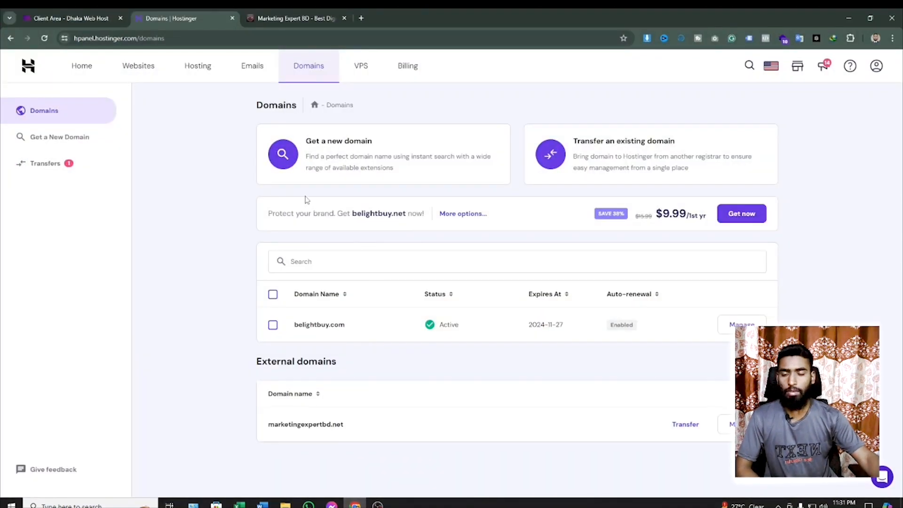
pyautogui.click(288, 19)
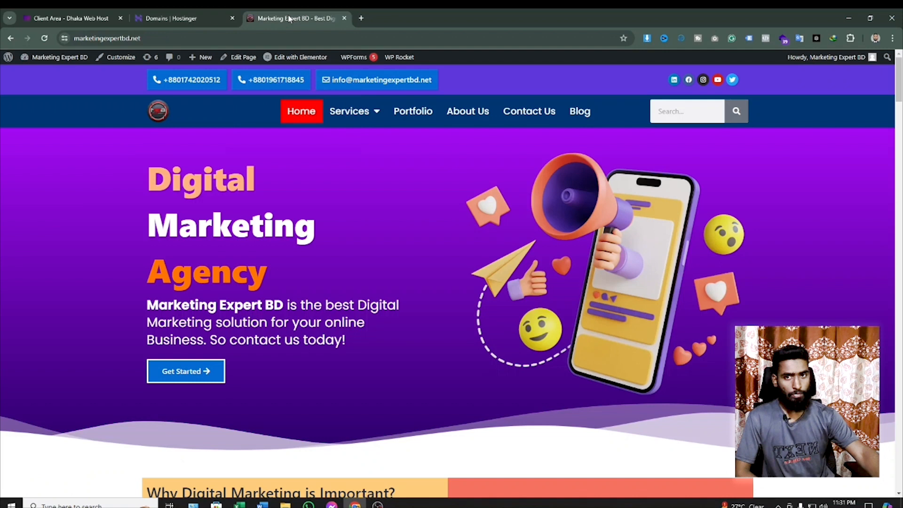